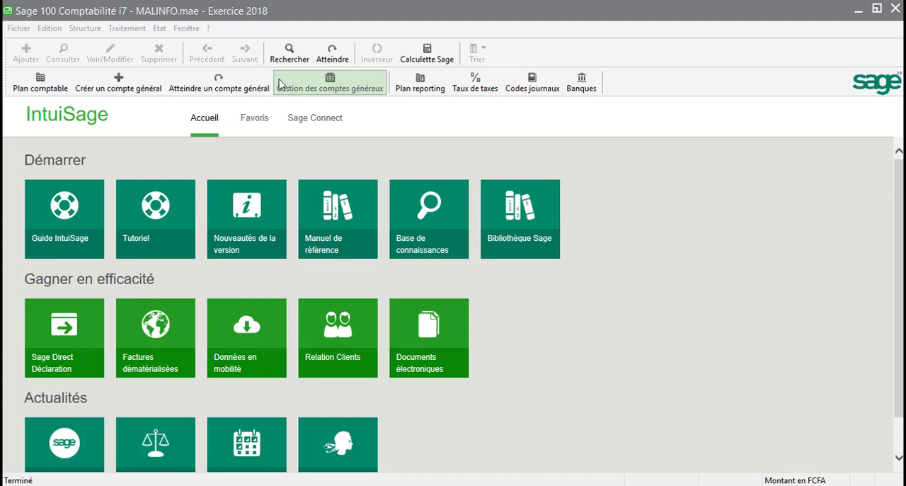
Preview the account balance report (Balance des comptes) restricted to general accounts 24 to 24, and close the preview
left_click(159, 29)
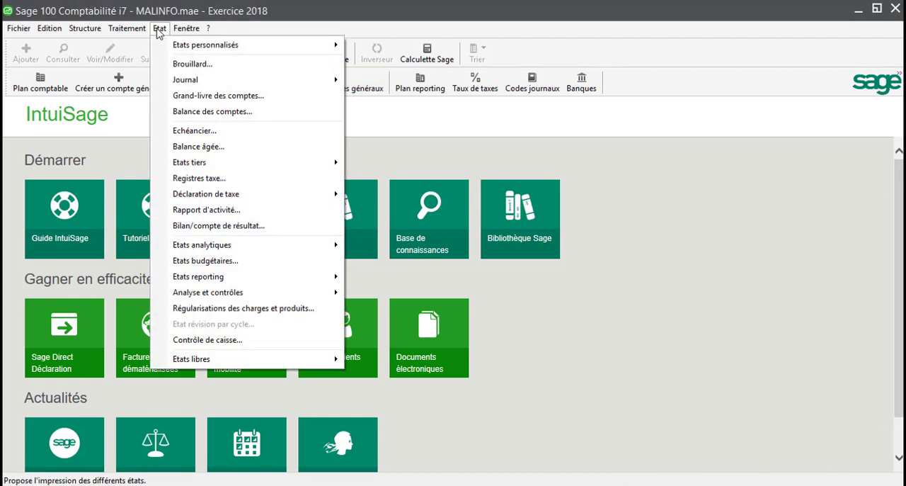
left_click(194, 112)
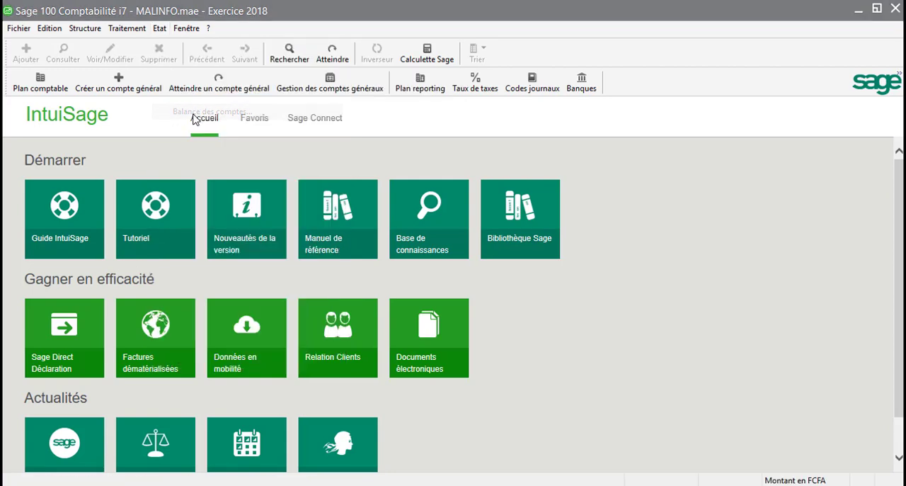
left_click(430, 197)
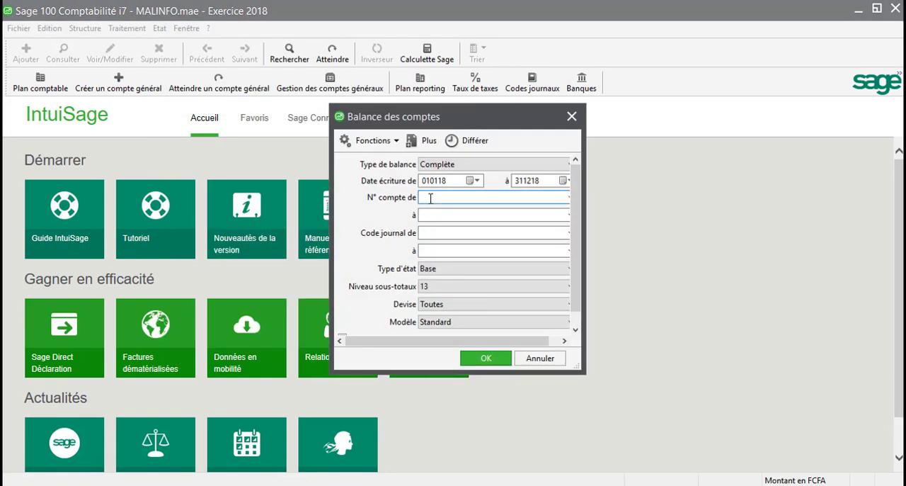
type("24")
key("Tab")
type("24")
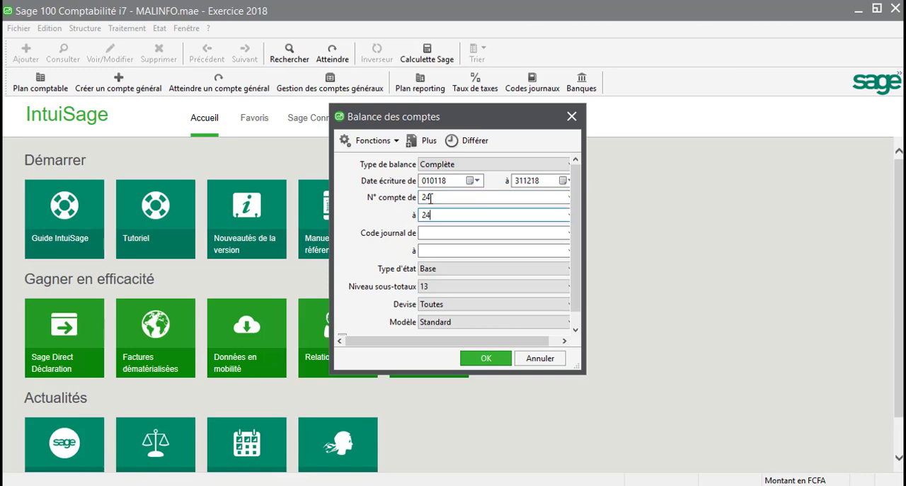
key("Return")
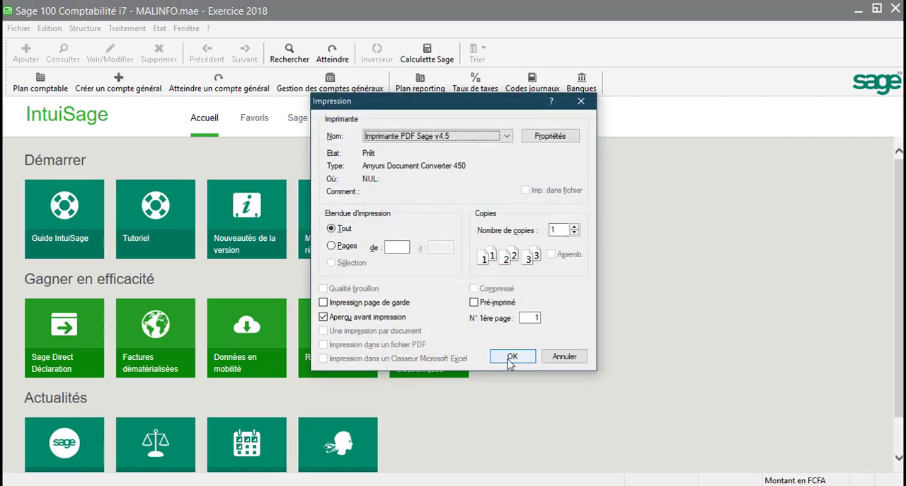
left_click(511, 357)
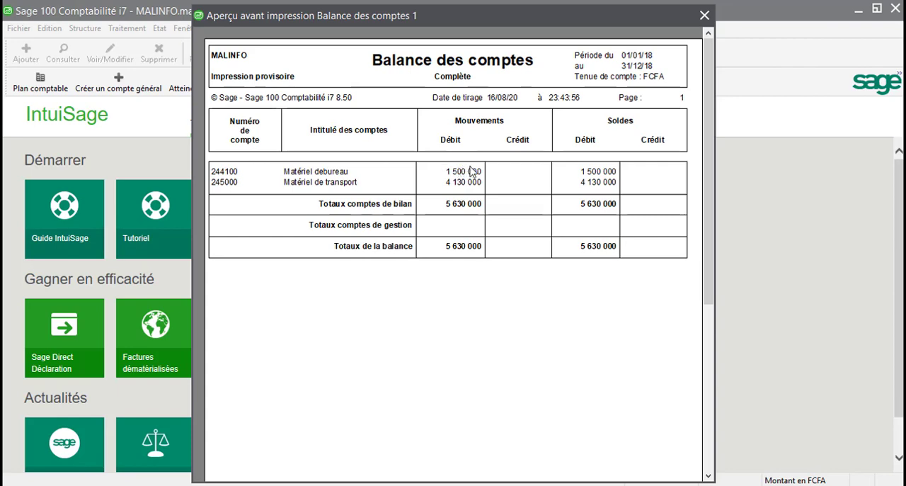
left_click(704, 15)
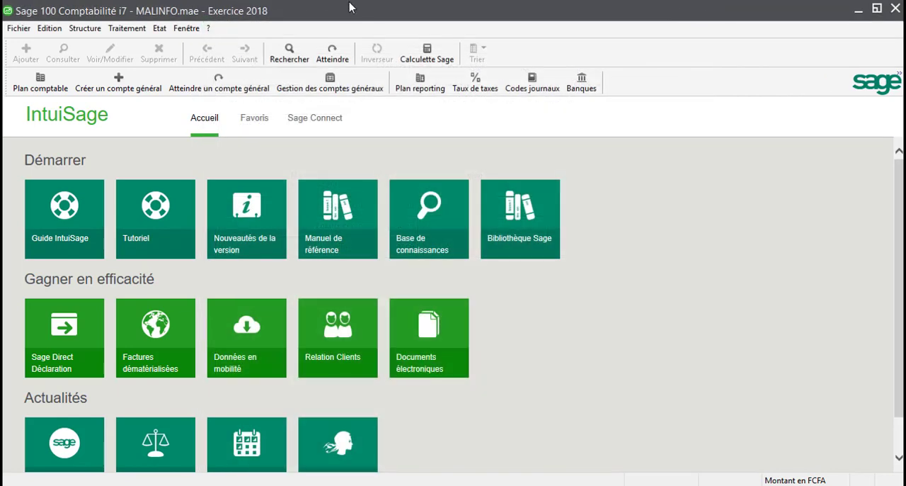
Examine the fixed-asset purchase entries in the January and February 2018 purchase journals (JOURNAL ACHATS)
left_click(126, 28)
left_click(151, 129)
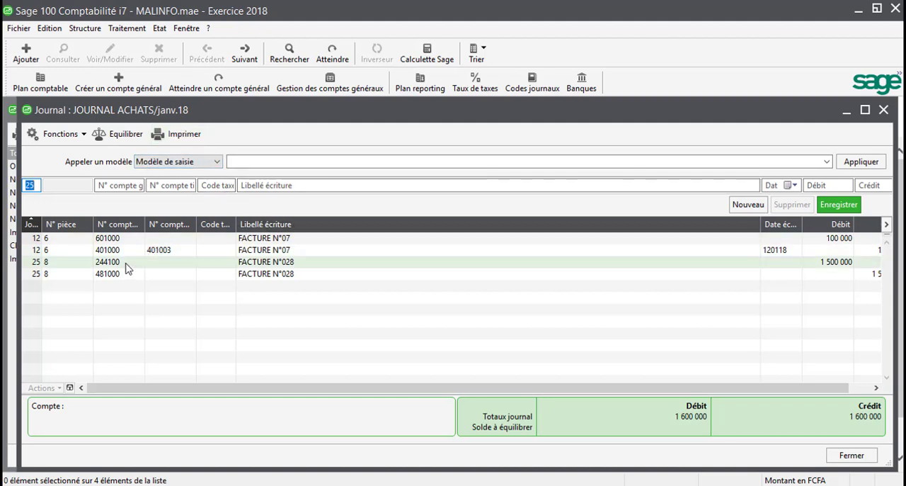
left_click(883, 111)
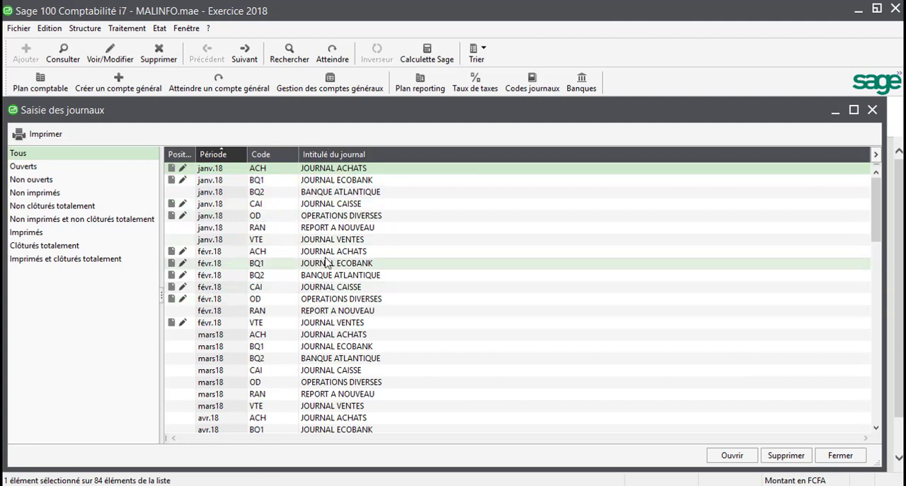
double_click(347, 254)
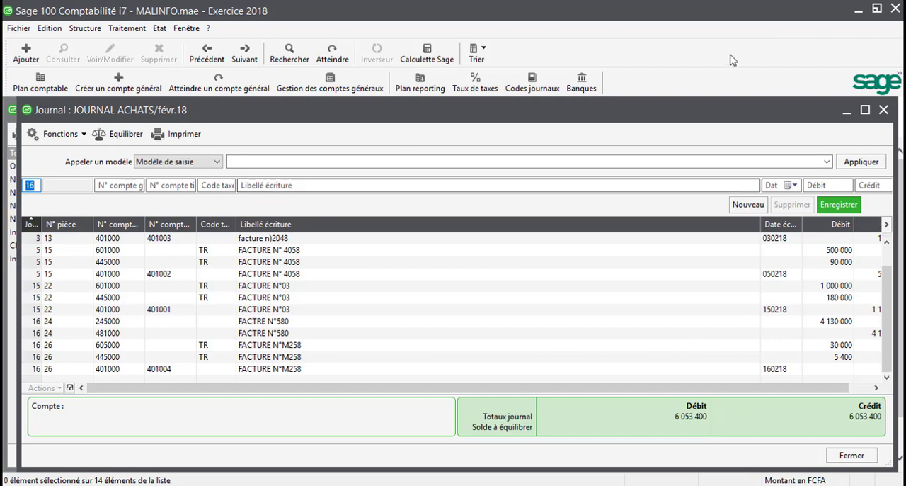
left_click(883, 110)
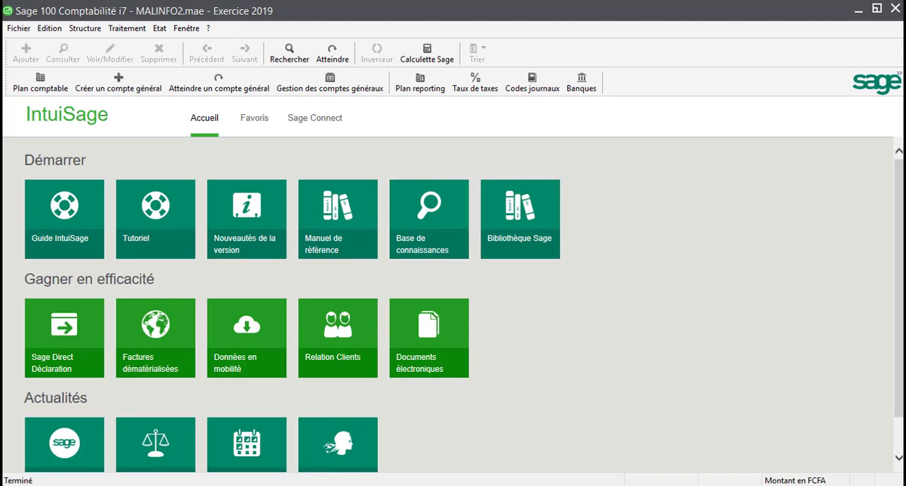
Consult the depreciation amounts in the VENTE.txt notes, and open the December 2019 JOURNAL OPERATIONS DIVERSES in Sage
left_click(312, 485)
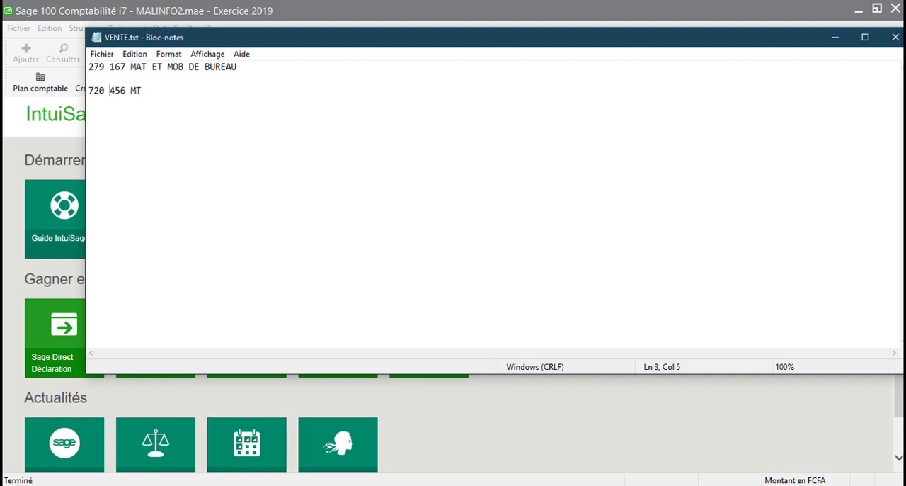
key("alt+Tab")
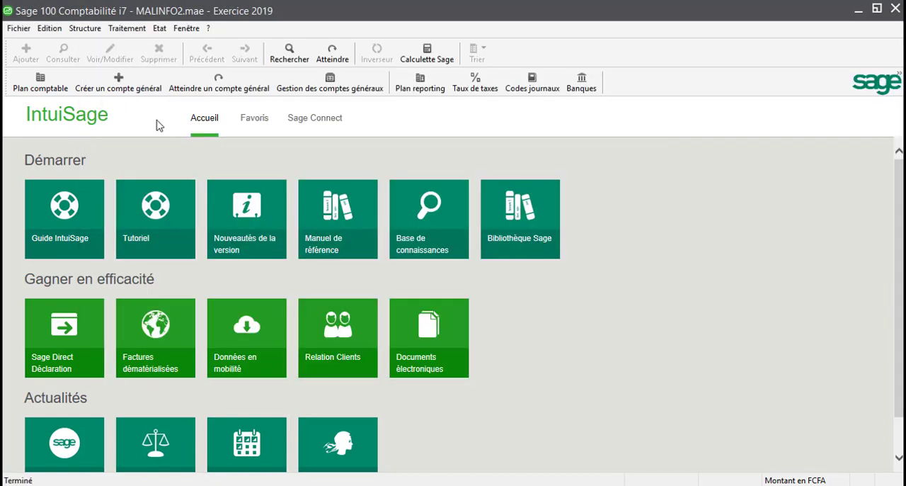
left_click(125, 29)
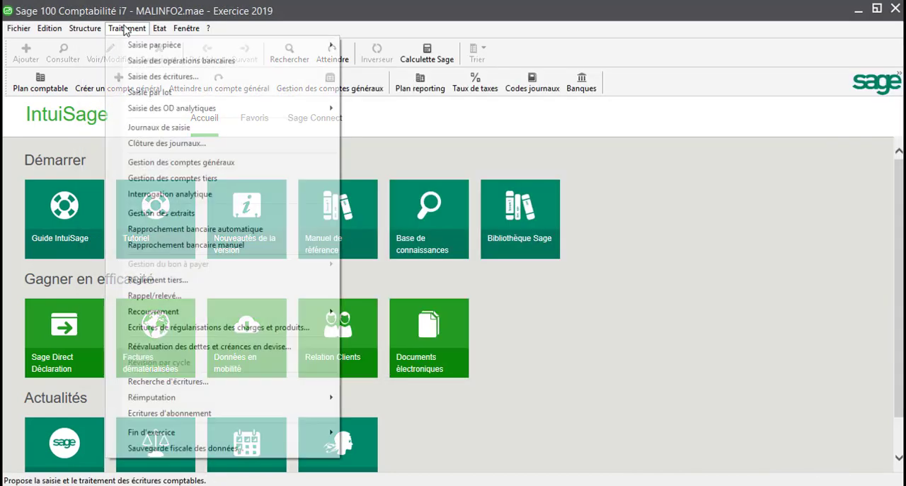
left_click(164, 128)
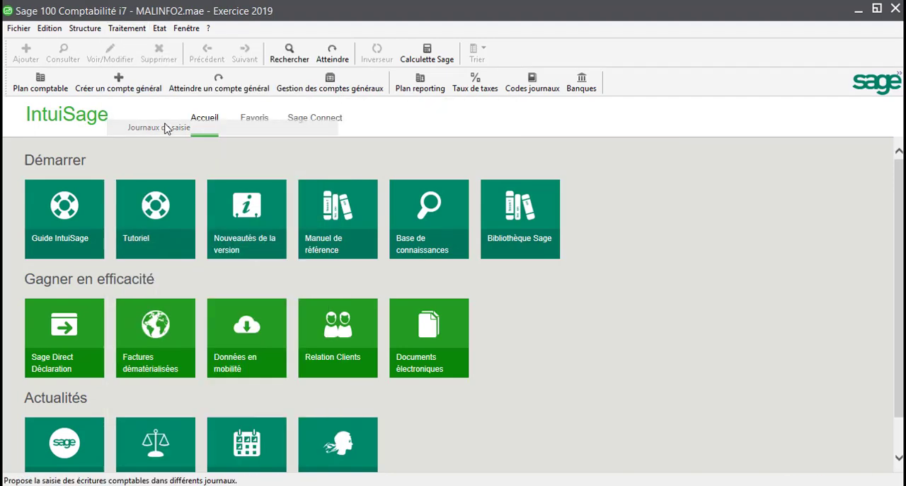
left_click(875, 413)
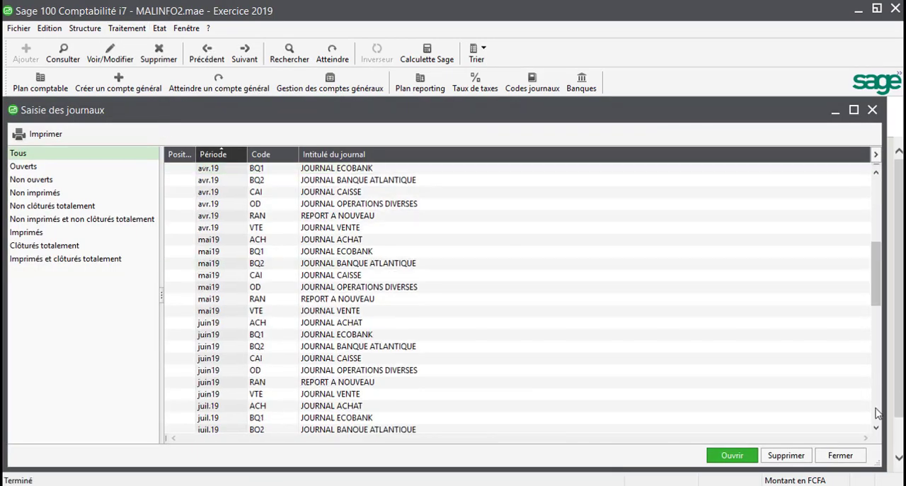
left_click(876, 412)
left_click(876, 412)
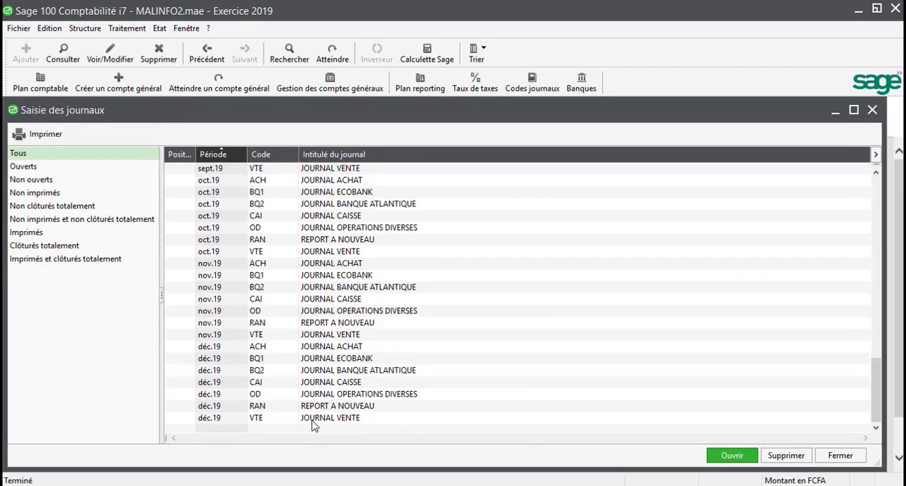
double_click(359, 395)
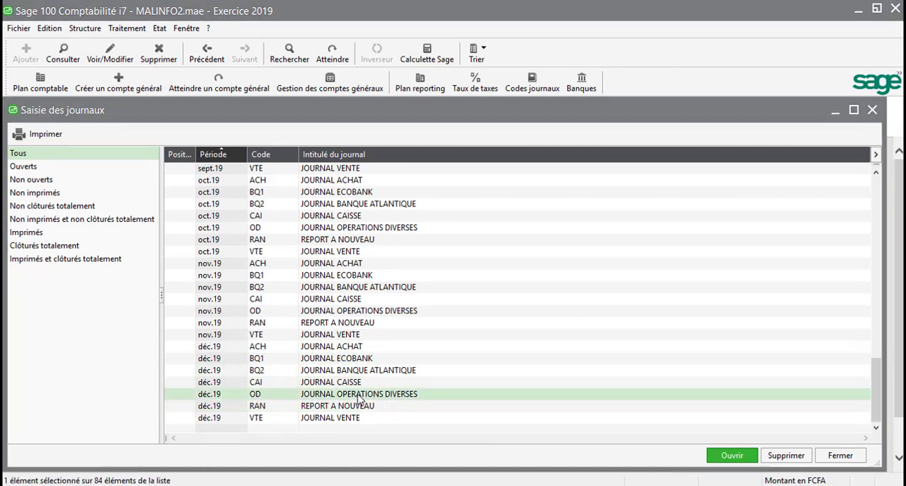
key("Return")
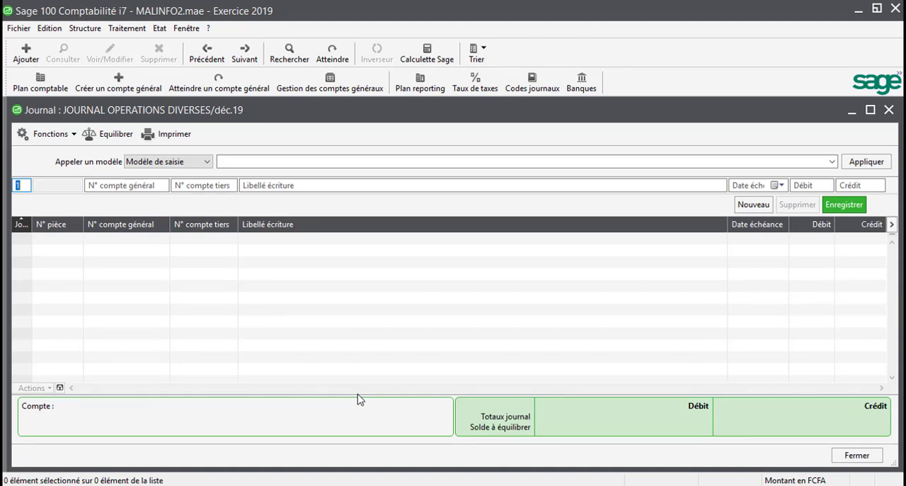
Begin a journal entry line dated day 31 on general account 244100
type("3")
key("Tab")
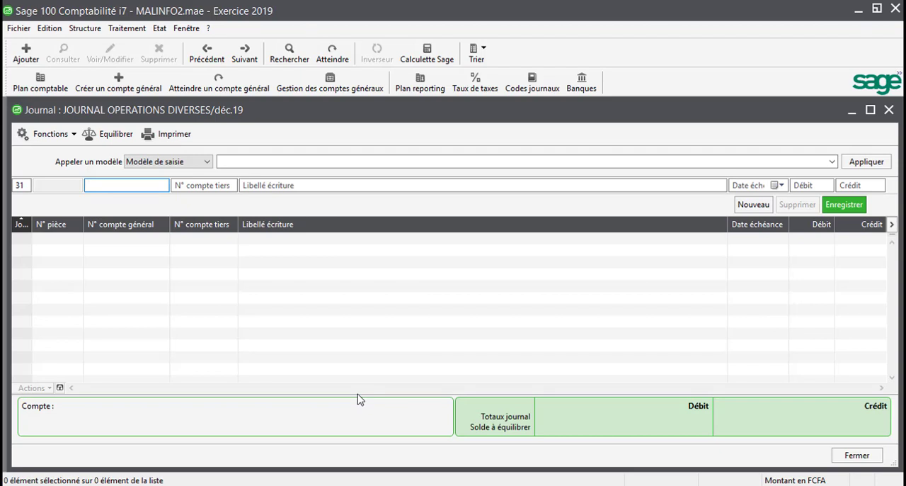
type("244100")
key("Tab")
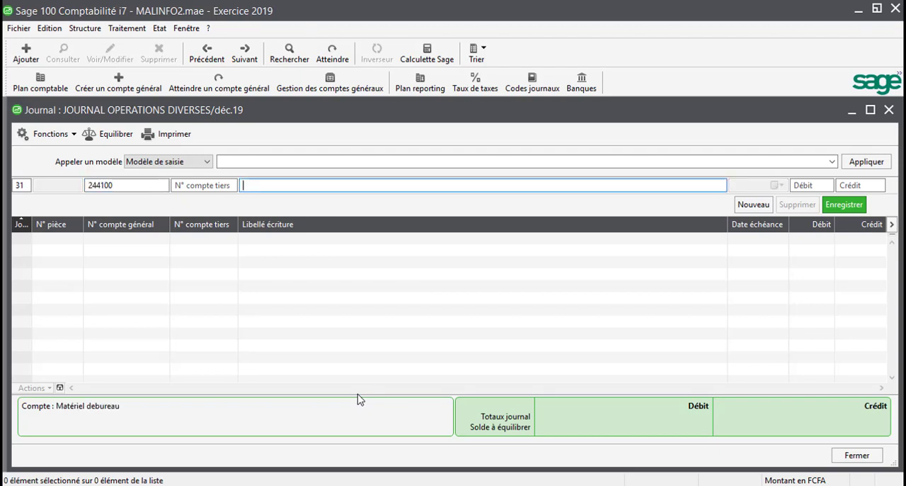
Enter AMOTISSEMENT MAT ET MOB DE BUREAU as the entry label of the 244100 line
type("AMOTISSEMENT MT")
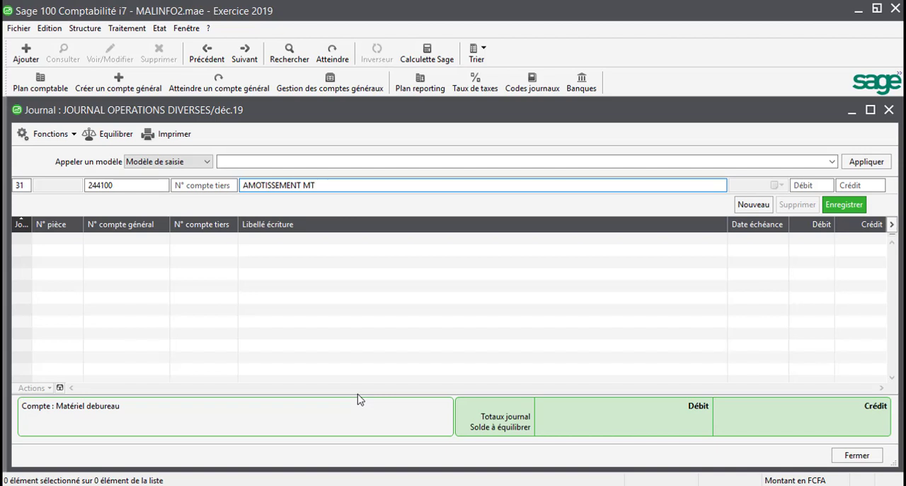
key("BackSpace")
key("BackSpace")
type("MAT ET MOB DE BUREA")
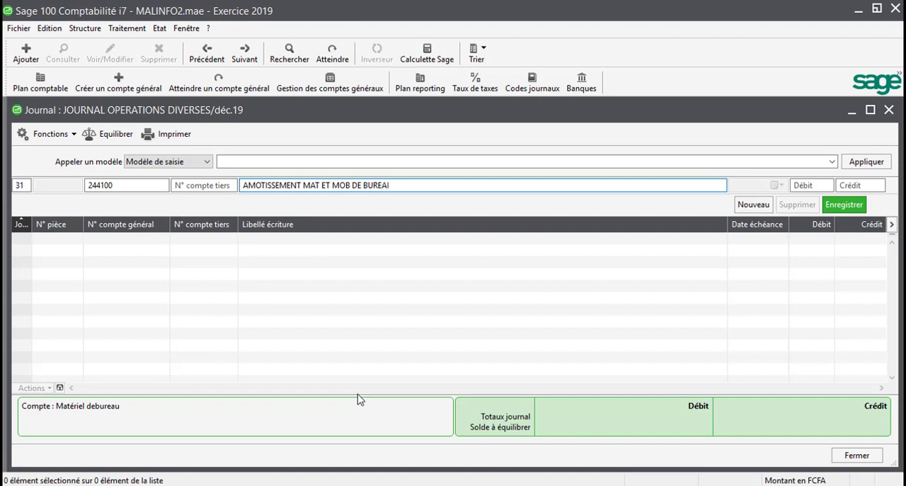
type("U")
key("Tab")
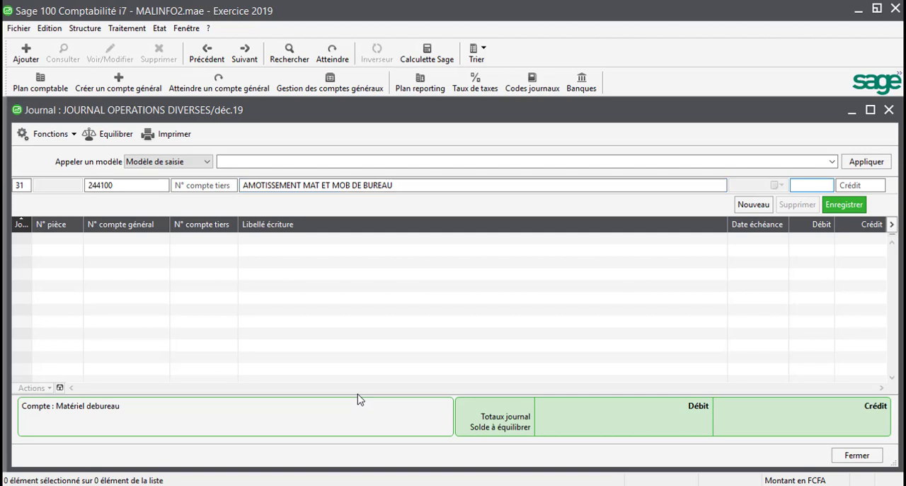
Check the office equipment amount in VENTE.txt, and record the 244100 line in Sage with a credit of 279167
key("Tab")
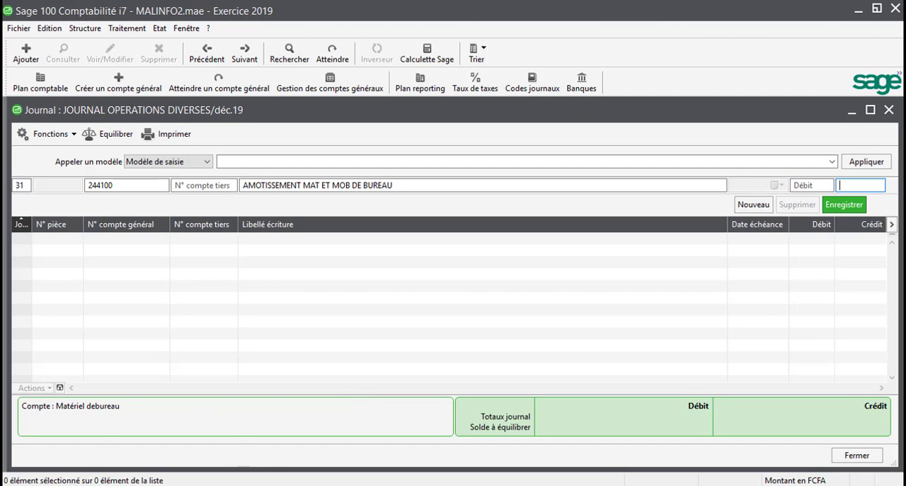
left_click(319, 484)
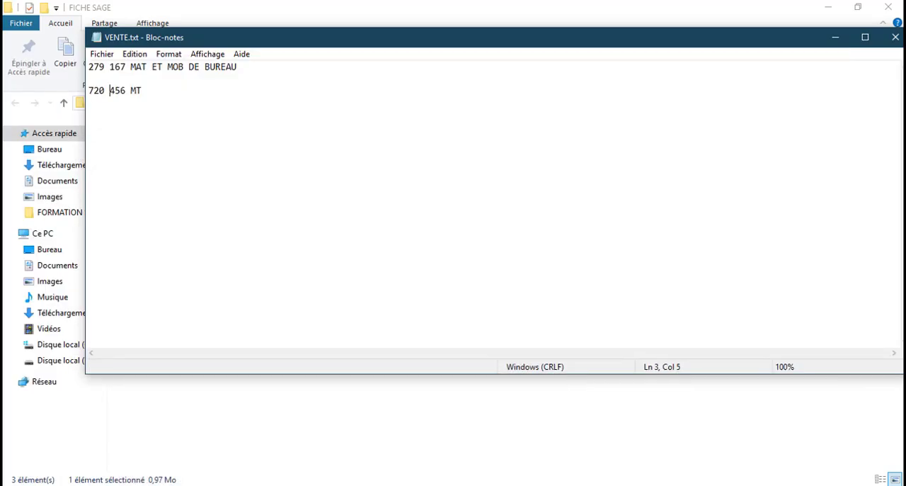
key("alt+Tab")
type("27")
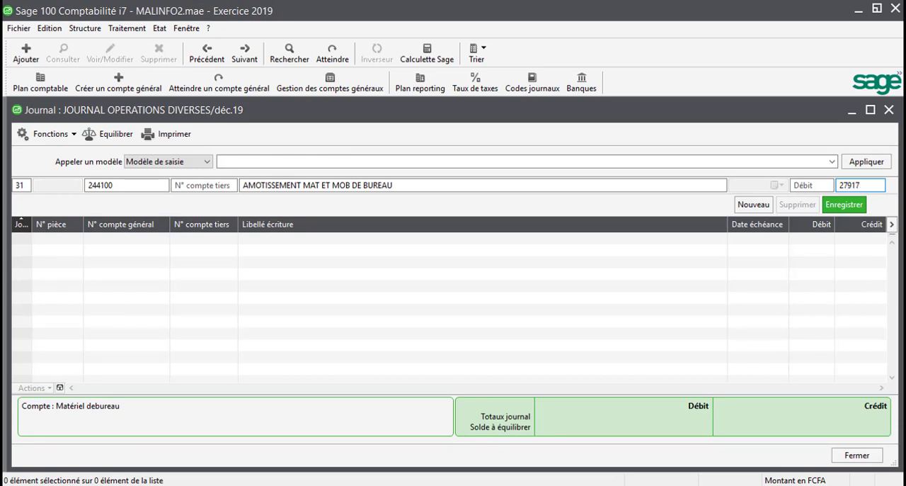
type("9167")
key("Return")
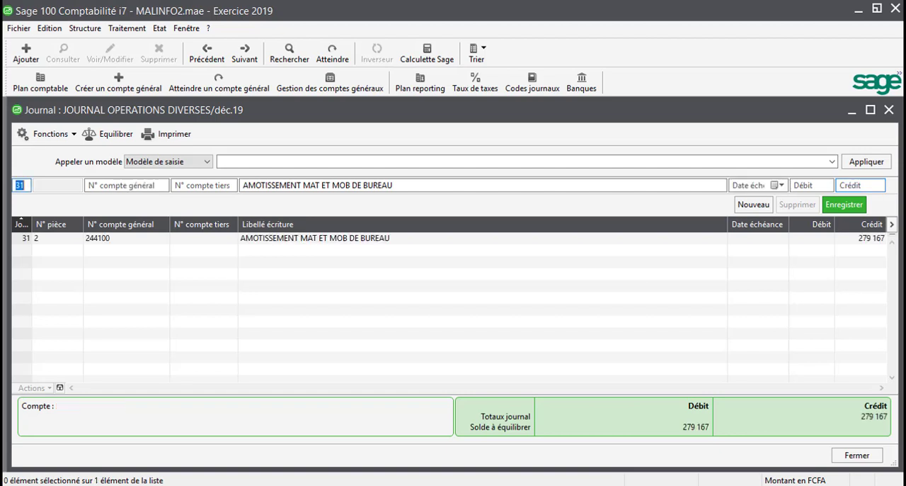
Record the counterpart line on general account 681000 with the same label and a debit of 279167
left_click(127, 185)
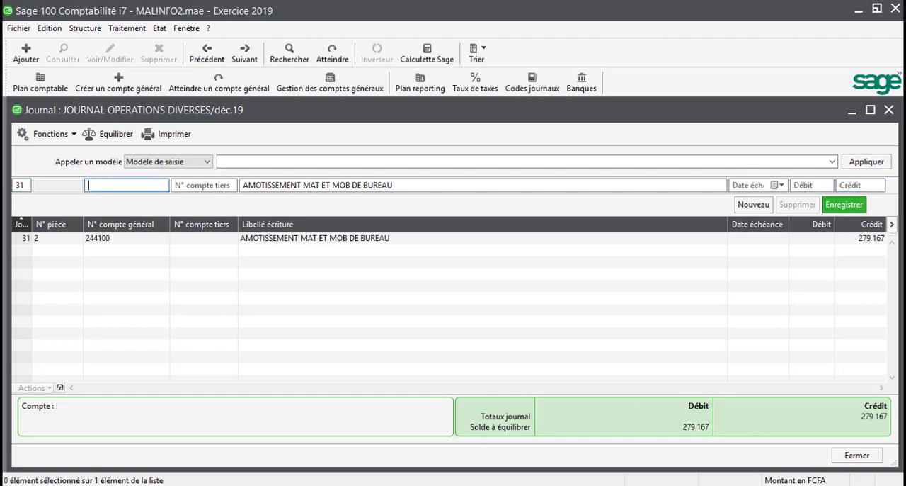
type("681")
key("Tab")
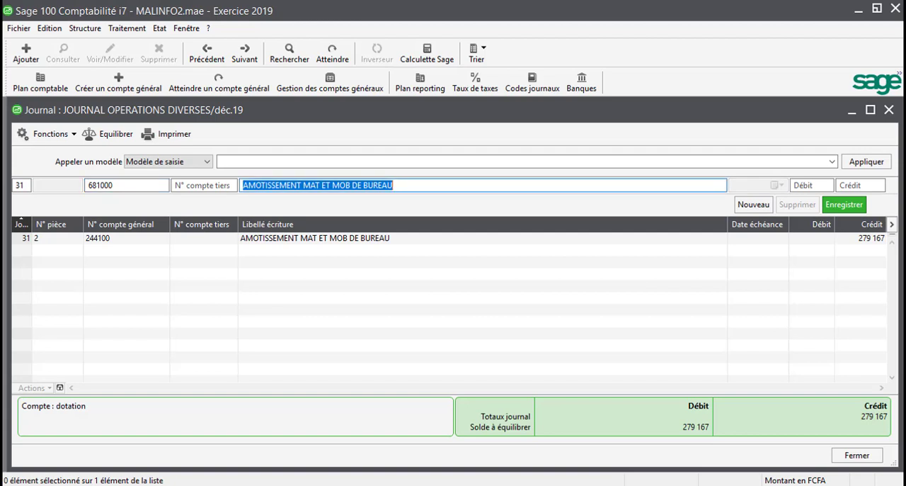
key("Tab")
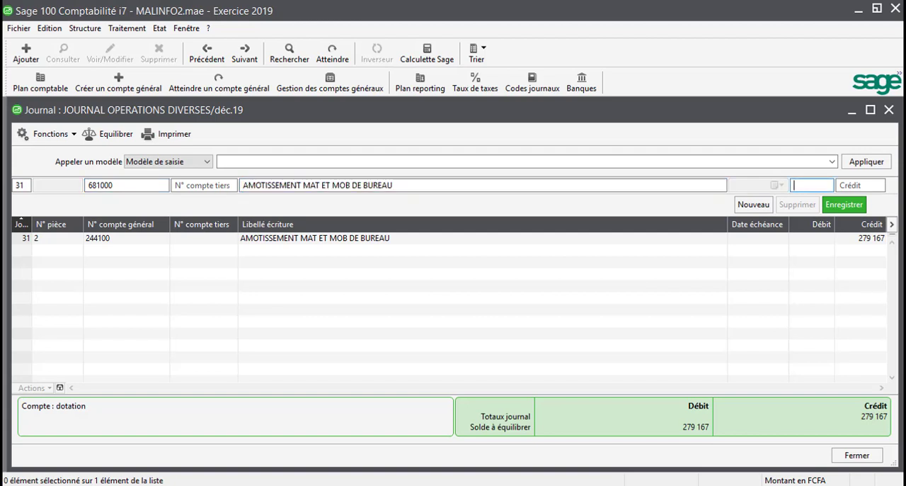
type("279167")
key("Return")
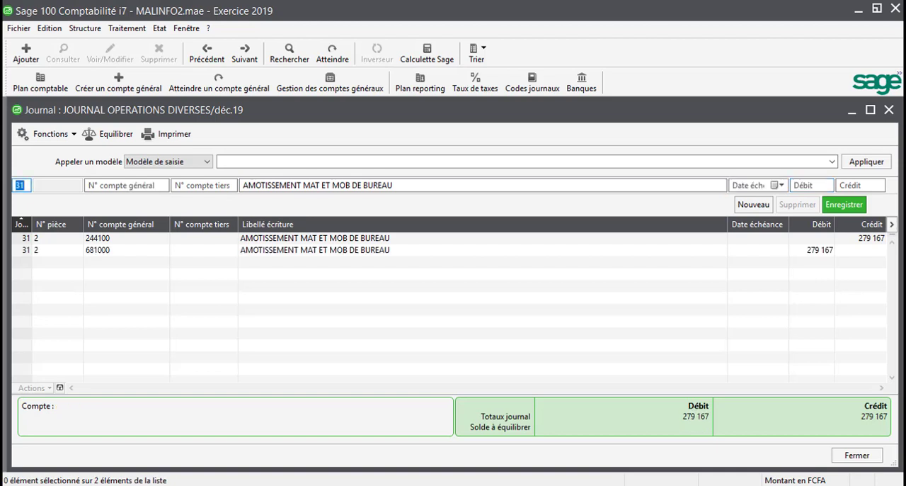
Change the general account of the 244100 journal line to 284410, amt mat mob
key("Tab")
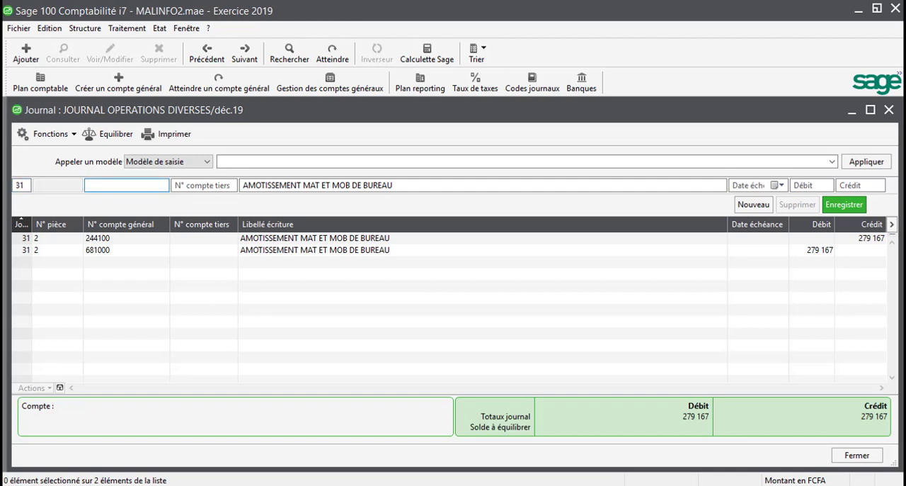
left_click(128, 243)
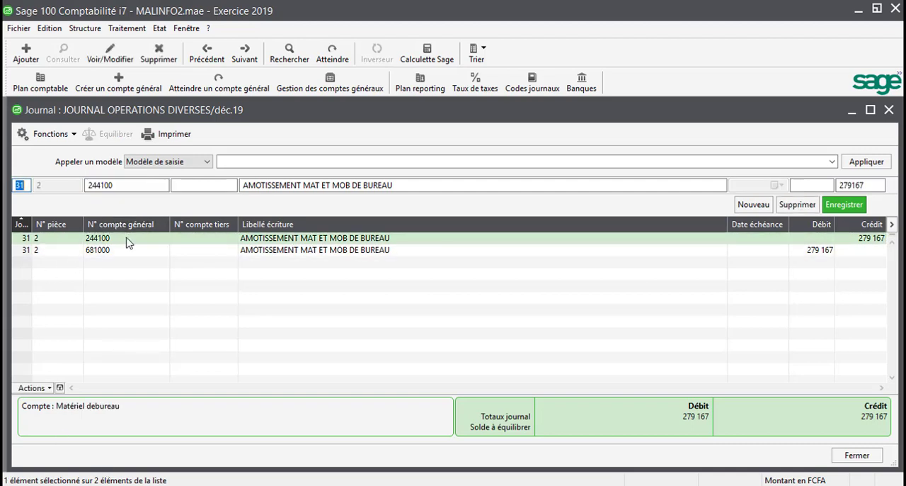
left_click(92, 186)
type("8")
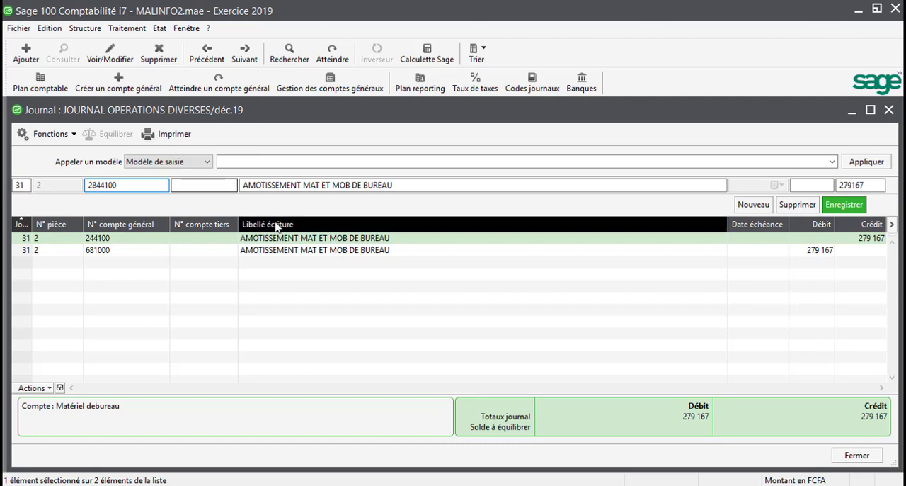
left_click(443, 243)
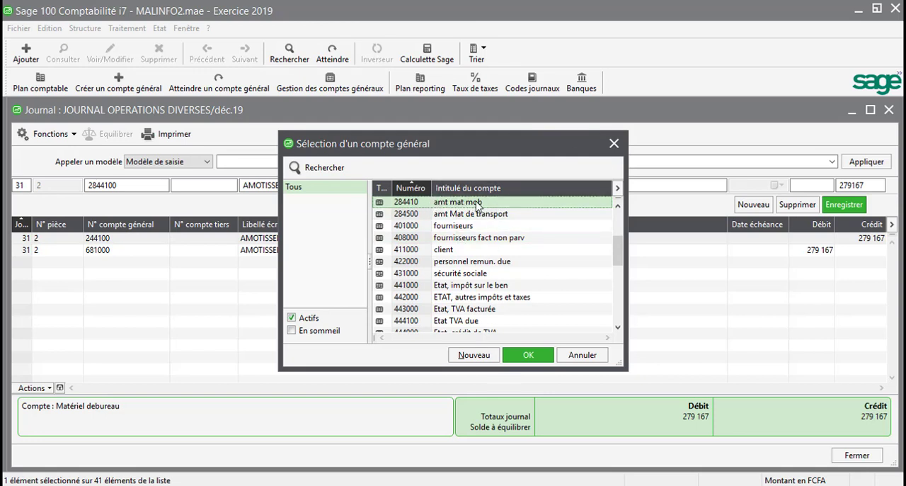
left_click(527, 356)
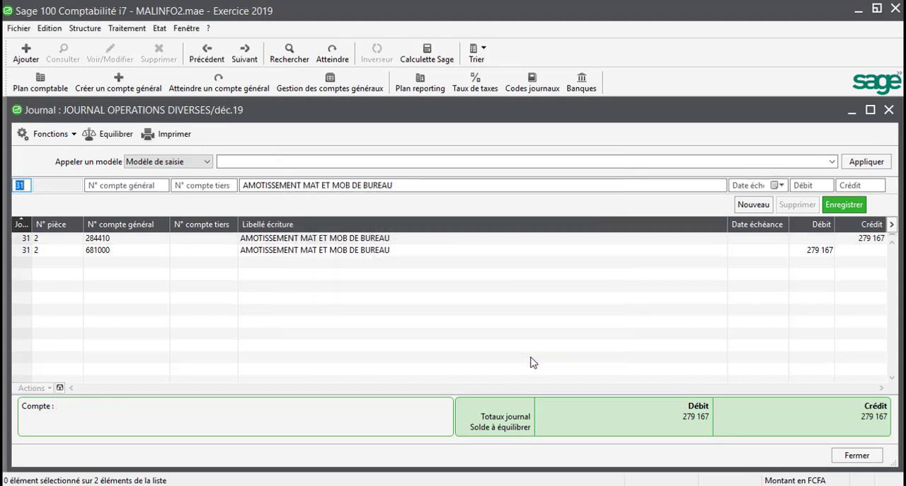
Begin a new line dated day 31 on general account 284500, keeping the proposed entry label
key("Tab")
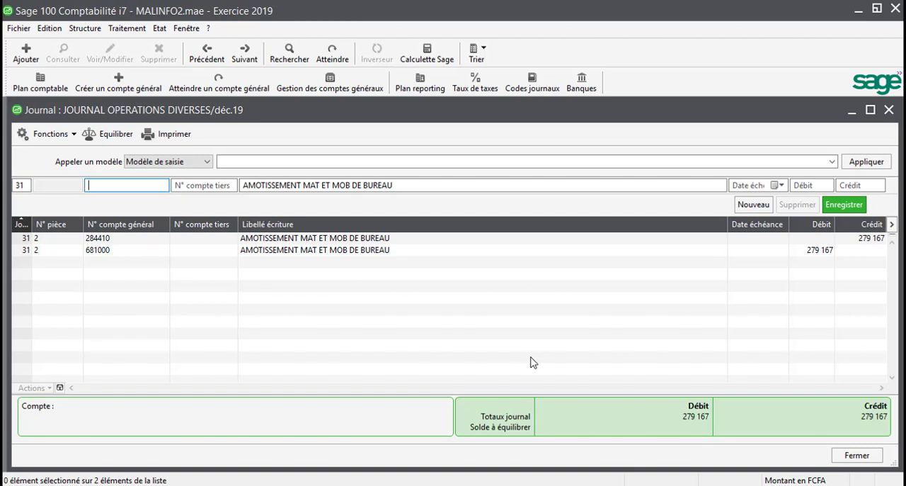
type("284500")
key("Tab")
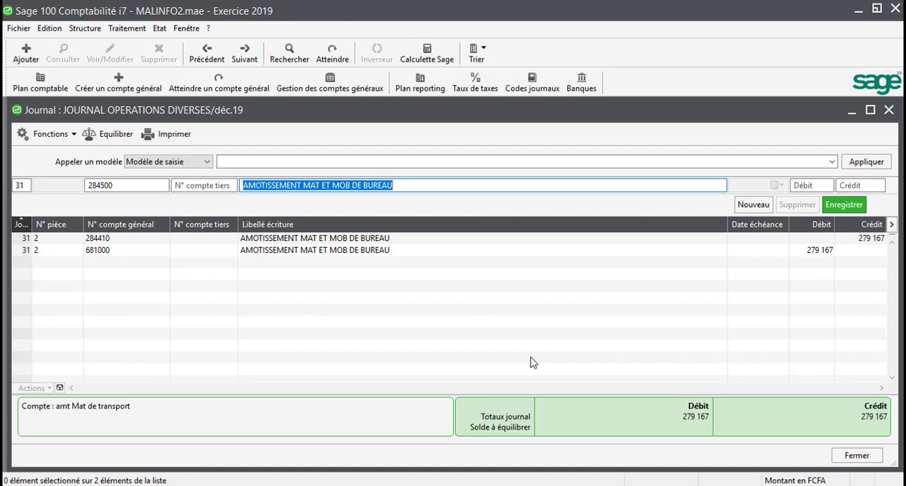
key("Tab")
key("Tab")
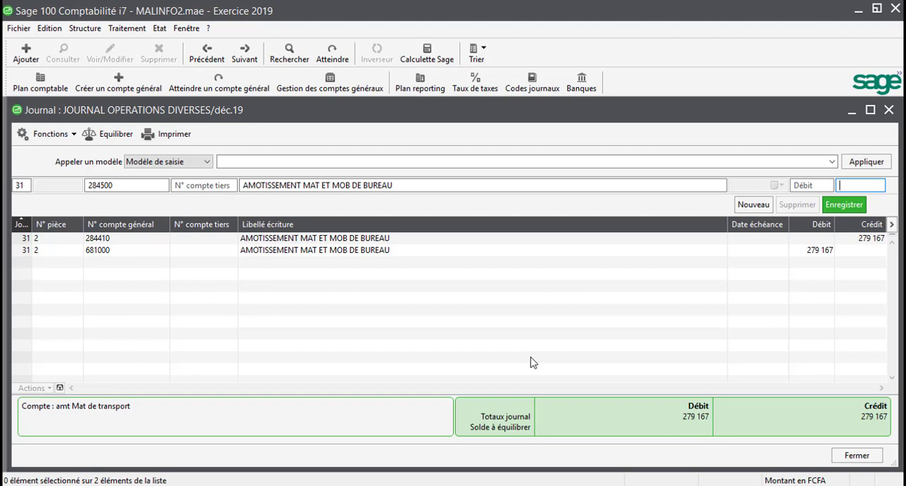
Check the MT amount in VENTE.txt, and record the 284500 line in Sage with a credit of 720456
left_click(228, 485)
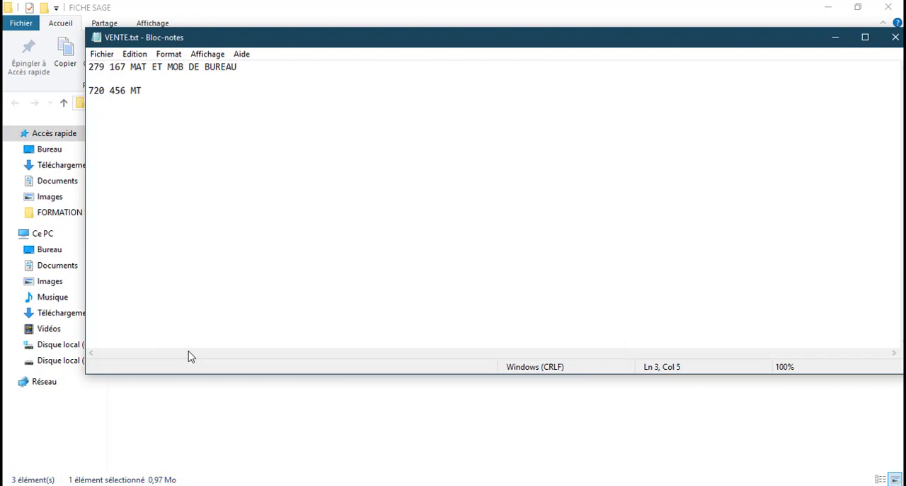
key("alt+Tab")
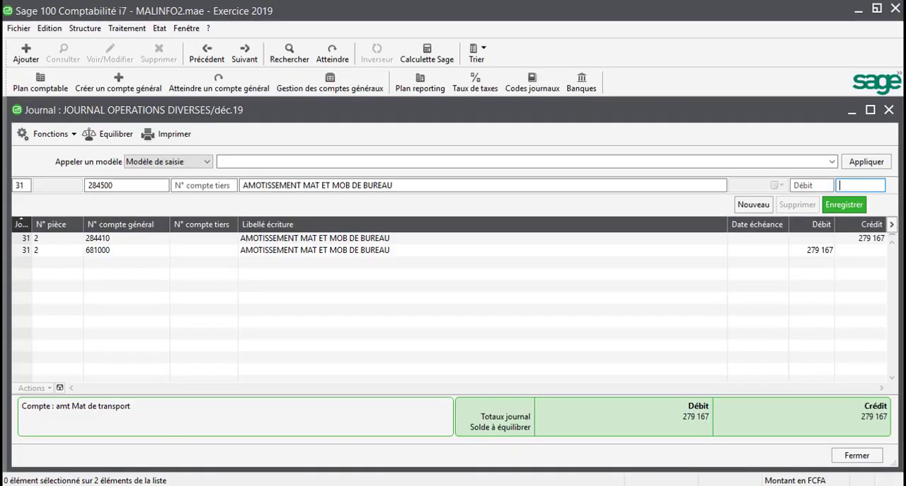
type("720456")
key("Return")
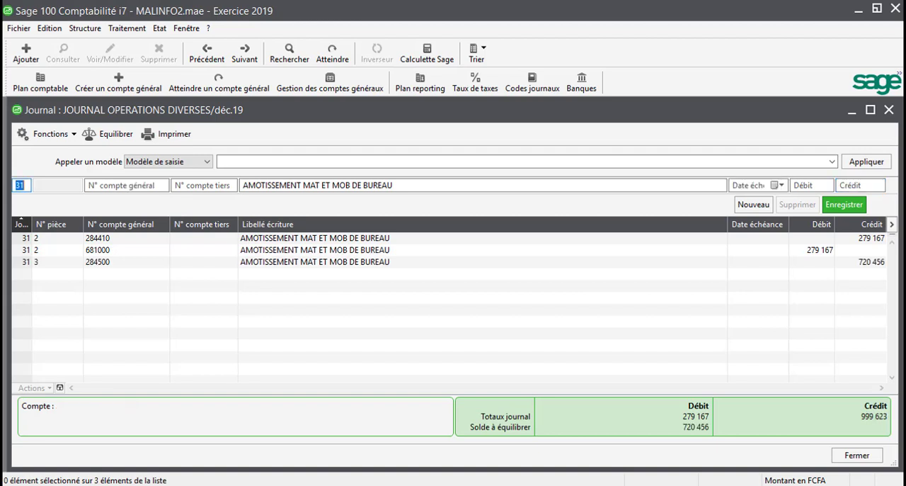
Record the counterpart line on general account 681000 with the same label and a debit of 720456
key("Tab")
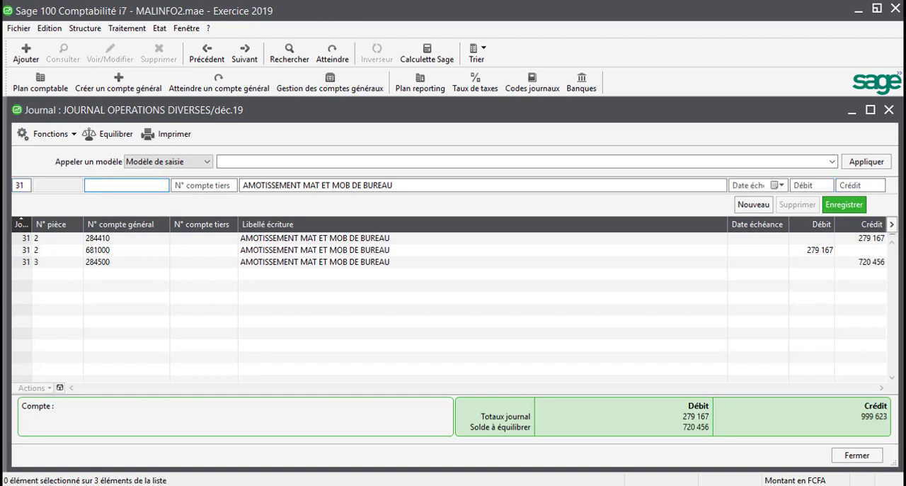
type("681")
key("Tab")
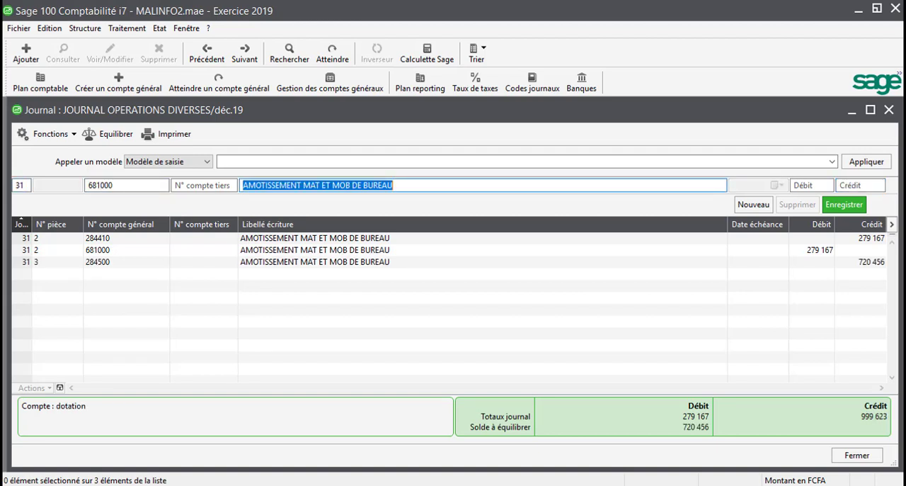
key("Tab")
type("7")
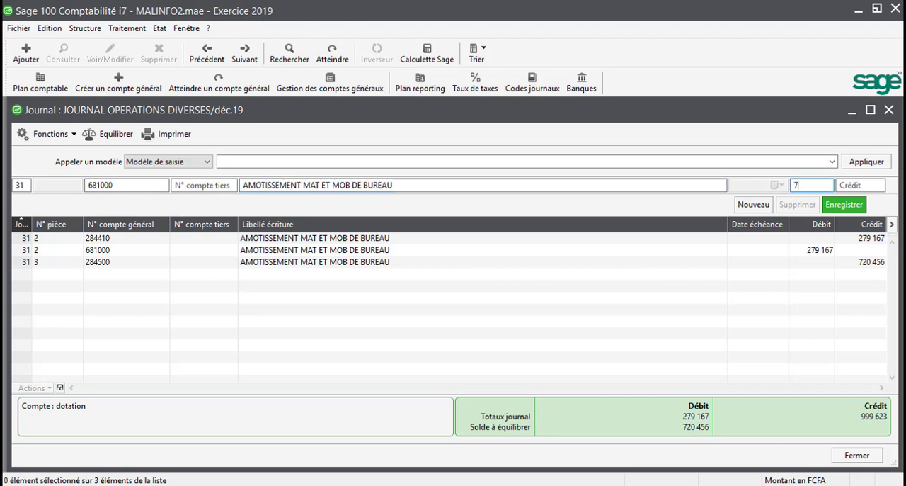
type("20 456")
key("Return")
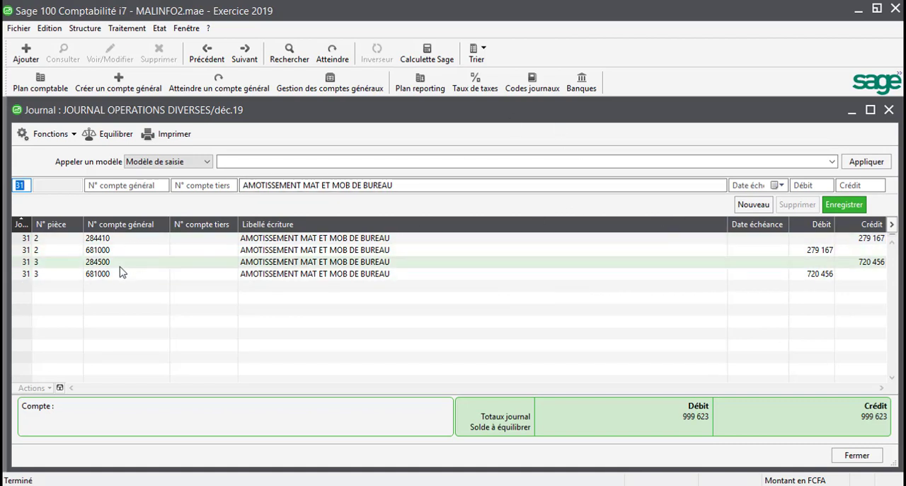
Change the entry label of the 284410 line to DOTATION AUX AMTS and save it
left_click(347, 266)
left_click(347, 266)
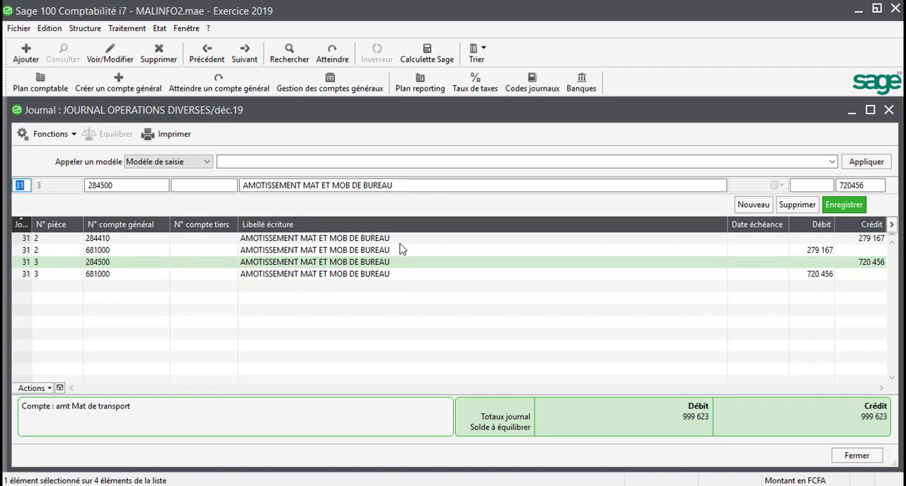
left_click(306, 238)
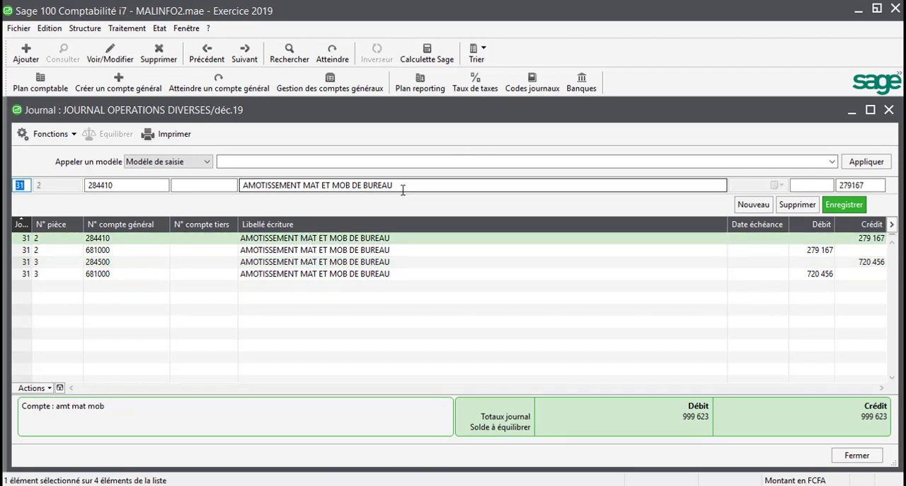
left_click_drag(403, 188, 236, 198)
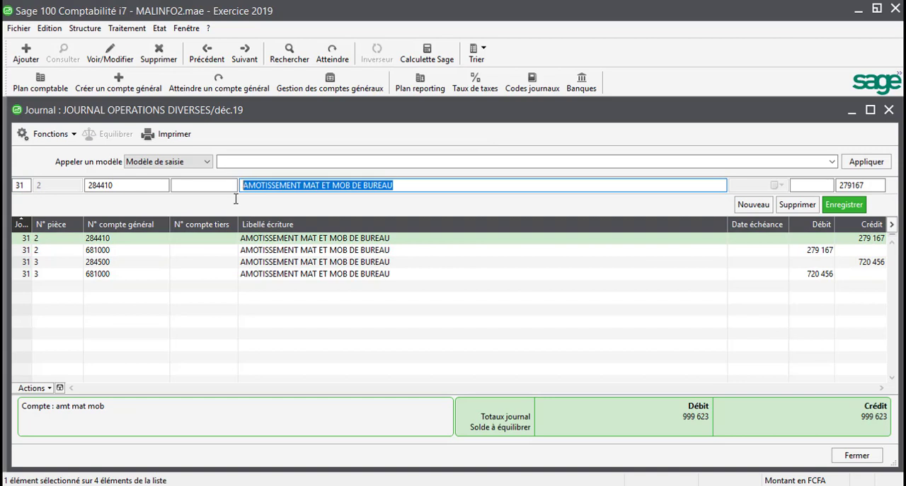
type("DOTA")
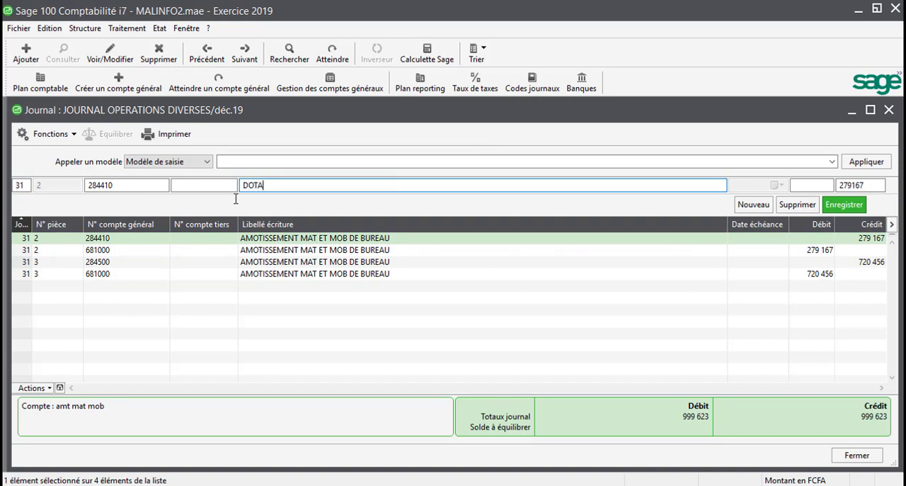
type("TIONA")
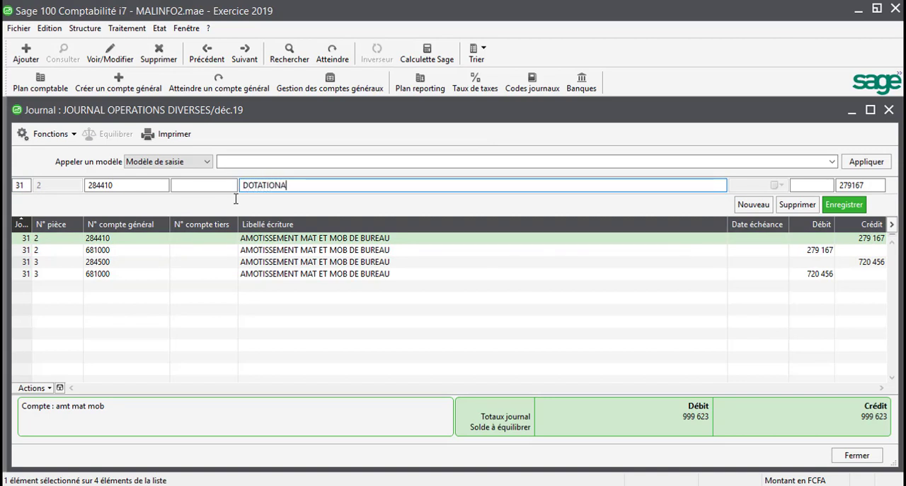
type(" X")
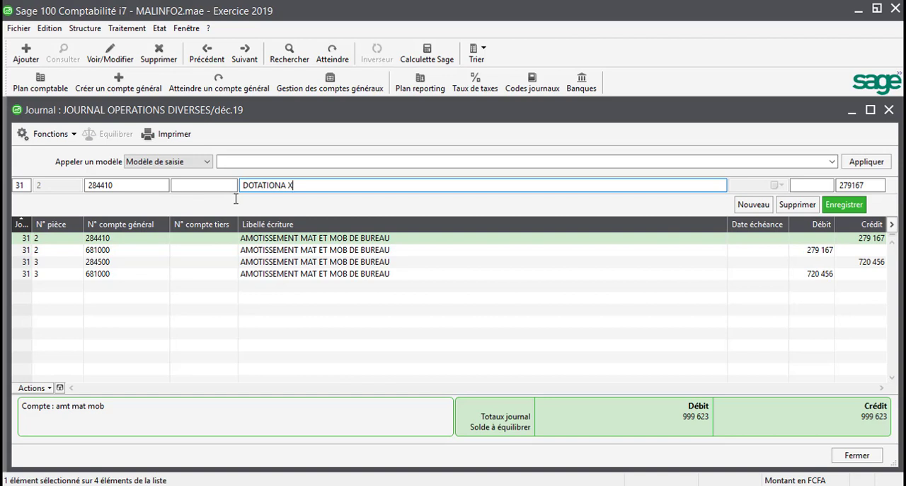
key("BackSpace")
key("BackSpace")
key("BackSpace")
type("AUX AMTS")
key("Return")
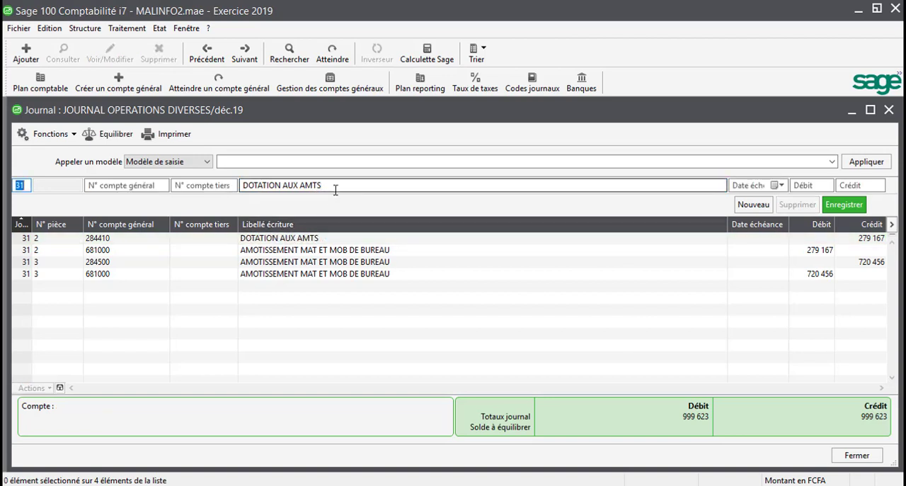
Copy the DOTATION AUX AMTS label and apply it to the 681000 line with the 279167 debit
key("Tab")
key("Tab")
key("Tab")
key("Tab")
key("ctrl+c")
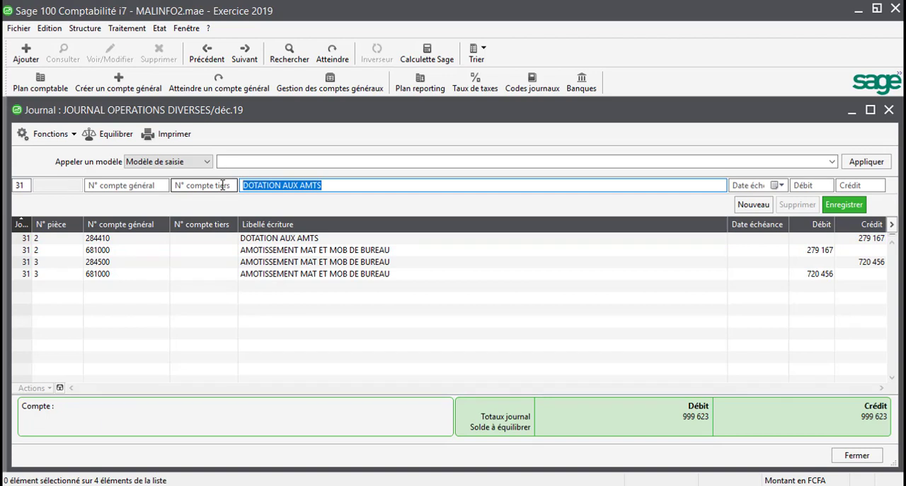
left_click(328, 253)
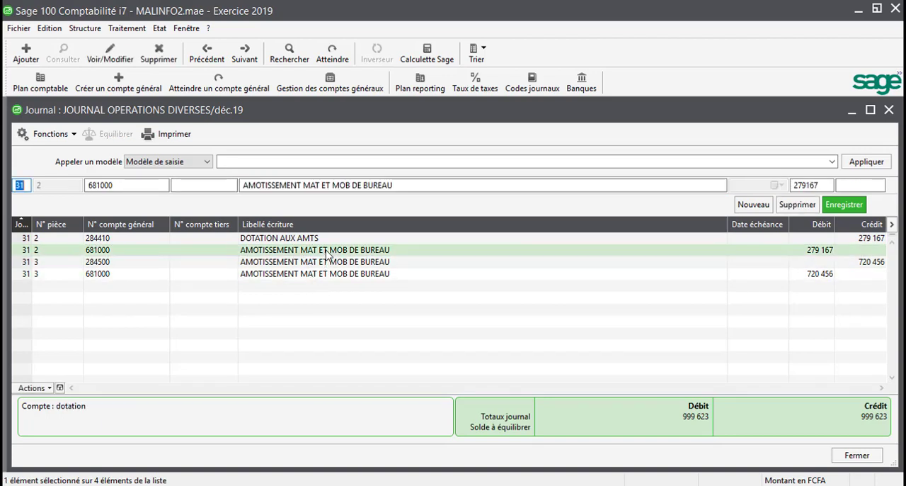
left_click_drag(419, 185, 219, 193)
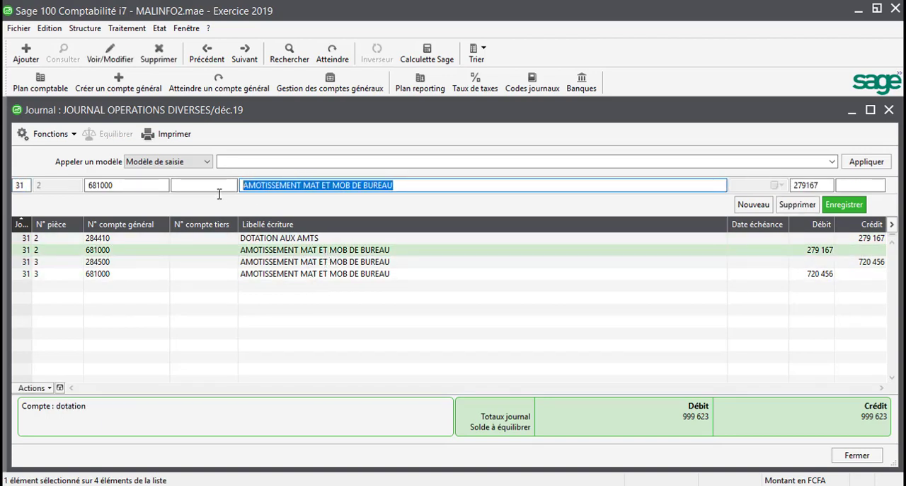
key("ctrl+v")
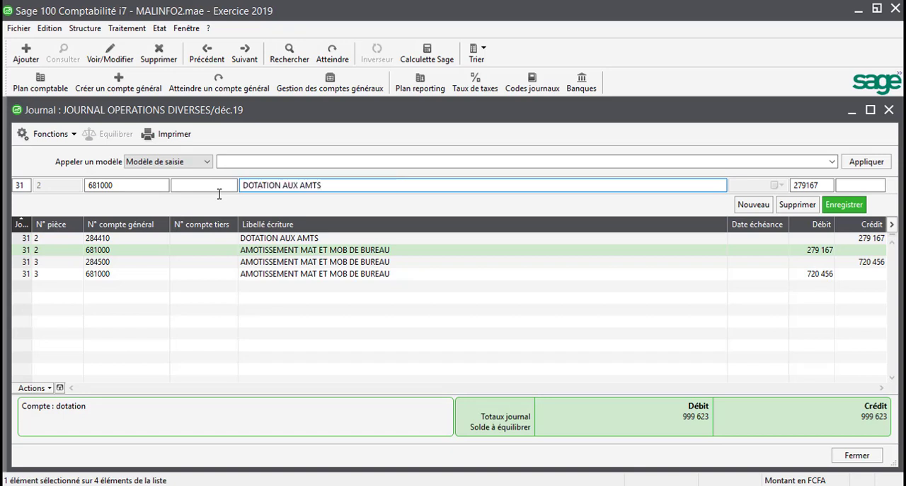
key("Return")
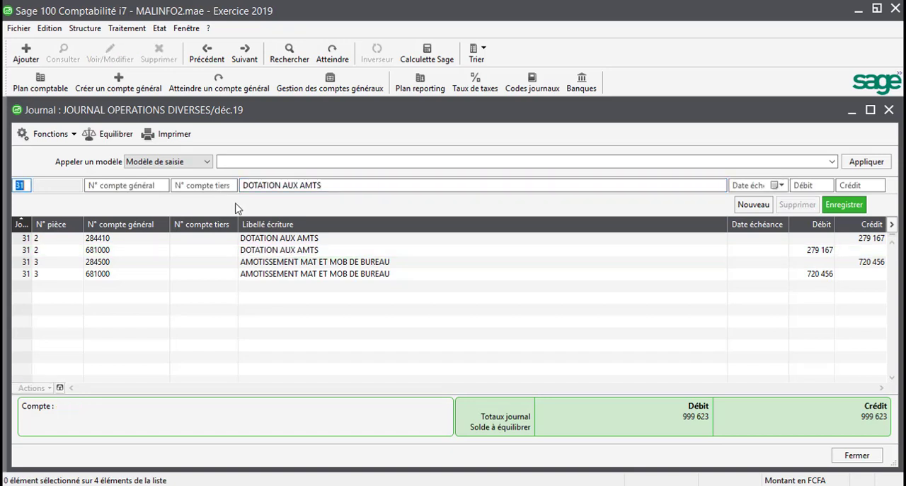
Replace the entry label of the 284500 line with DOTATION AUX AMTS and save it
left_click(366, 261)
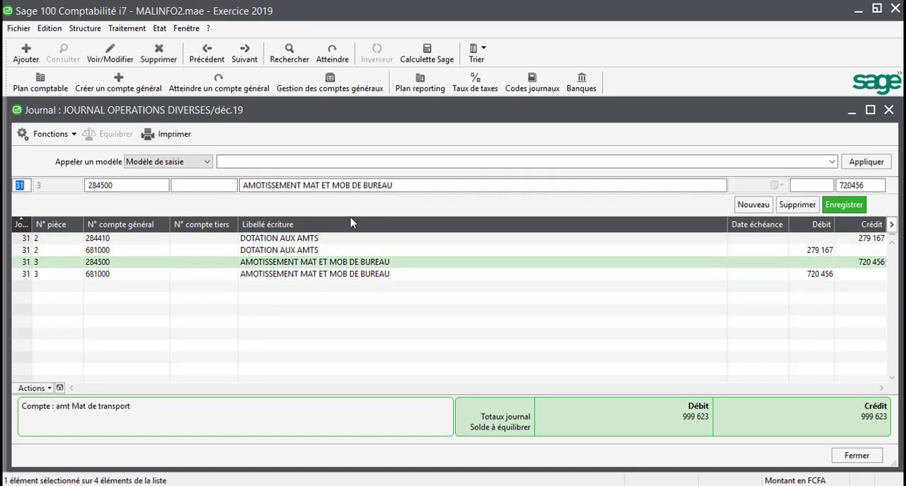
left_click_drag(399, 185, 204, 182)
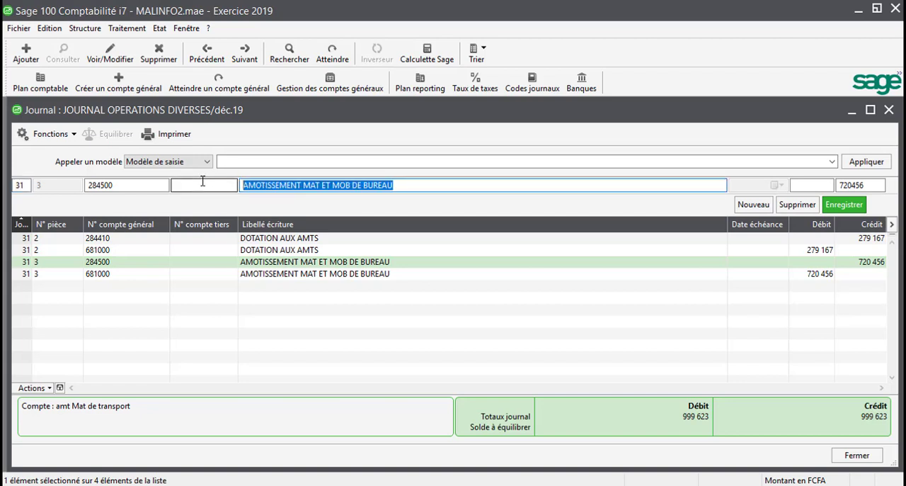
key("ctrl+v")
key("Return")
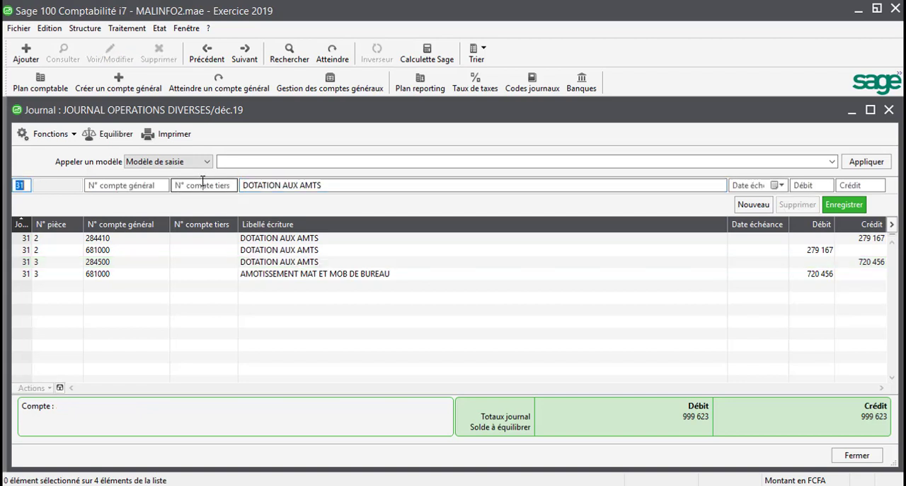
Replace the label of the 681000 line with the 720456 debit with DOTATION AUX AMTS and save it
left_click(320, 273)
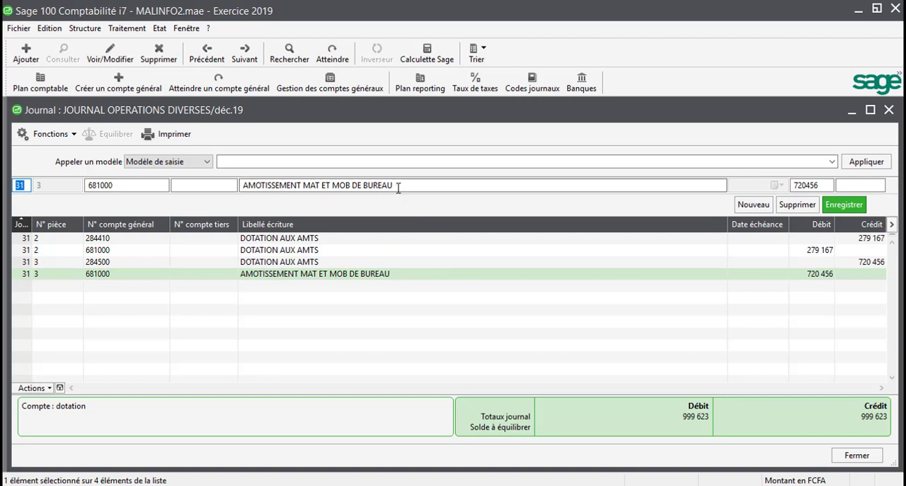
left_click_drag(399, 186, 65, 174)
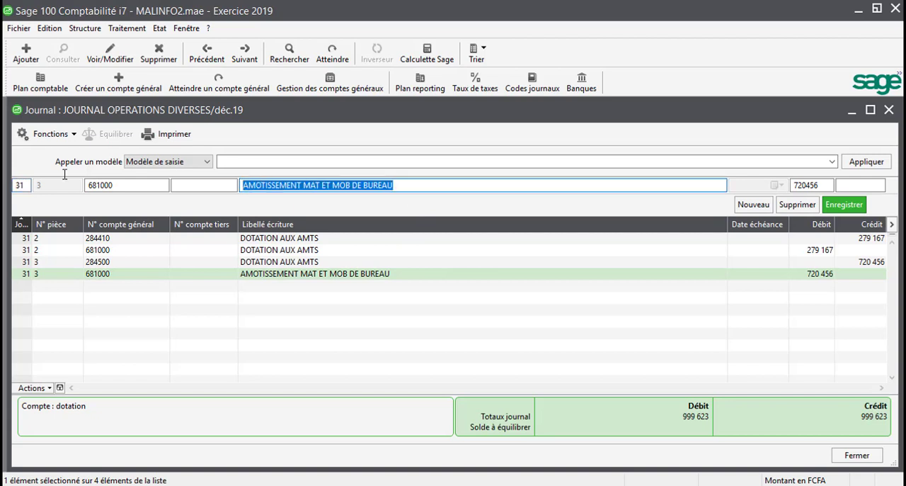
key("ctrl+v")
key("Return")
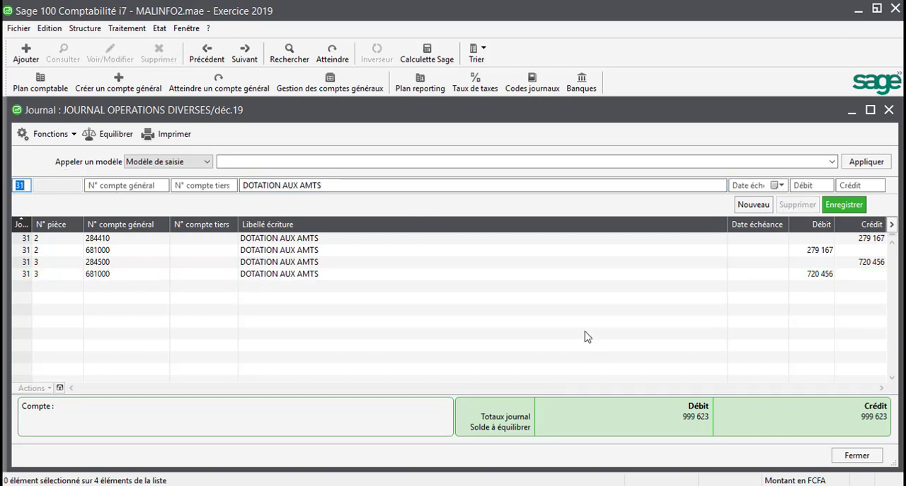